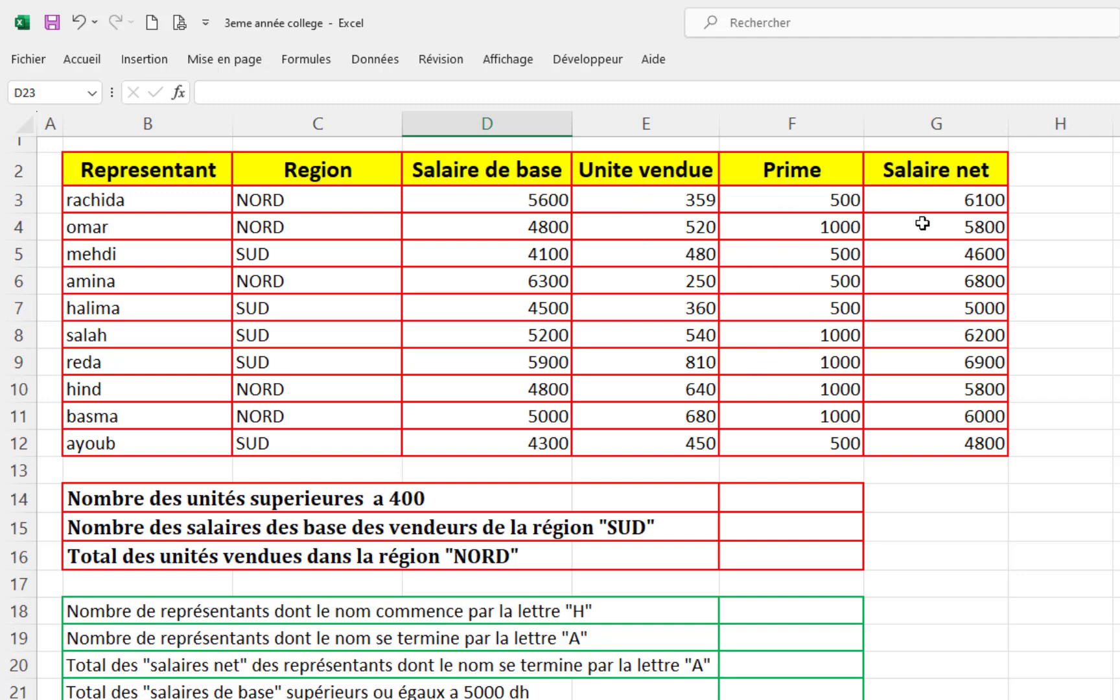
Highlight the units sold values in E3:E12, then select result cell F14.
{"action": "scroll", "coordinate": [767, 509], "scroll_direction": "down", "scroll_amount": 1}
{"action": "left_click", "coordinate": [768, 507]}
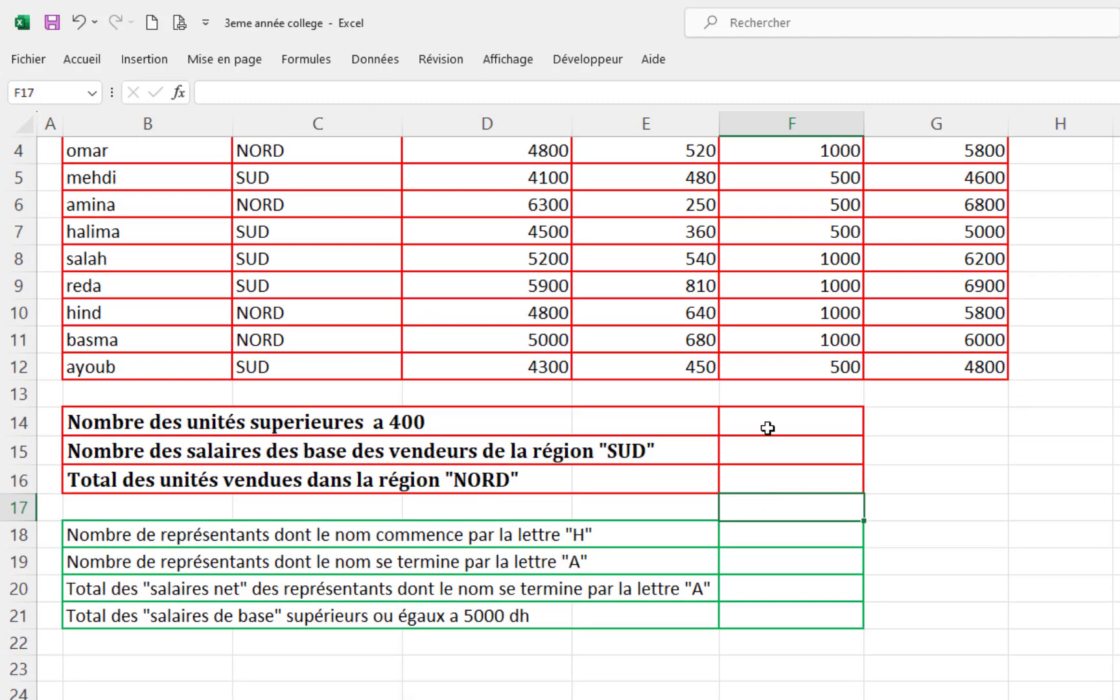
{"action": "left_click", "coordinate": [768, 428]}
{"action": "scroll", "coordinate": [808, 470], "scroll_direction": "up", "scroll_amount": 1}
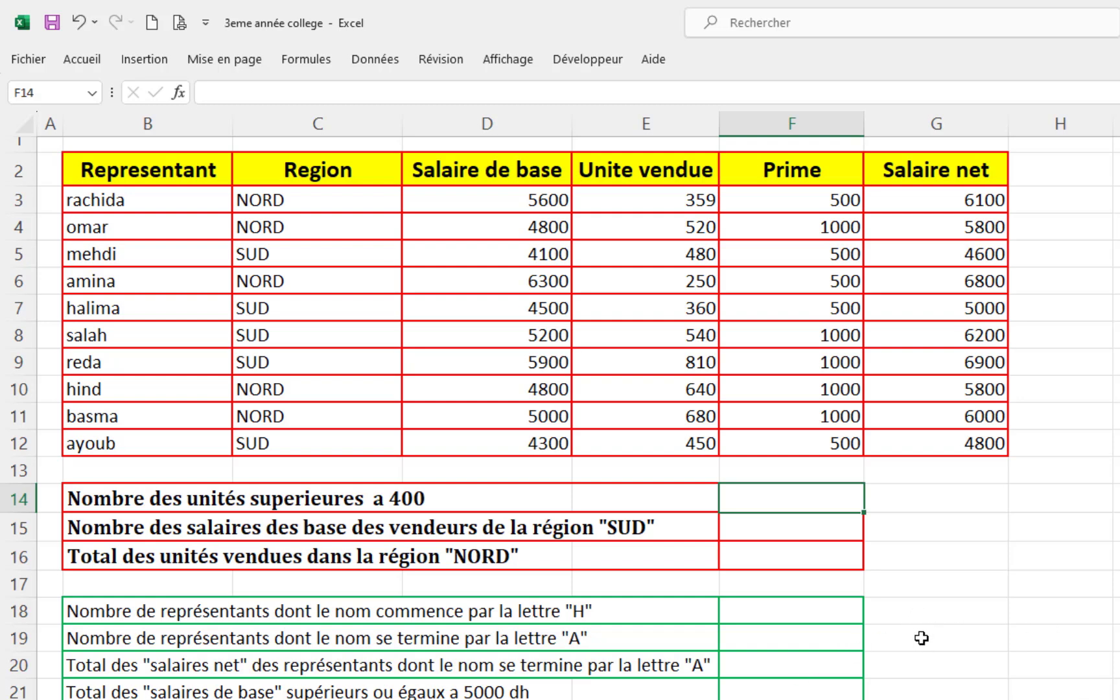
{"action": "left_click", "coordinate": [1037, 529]}
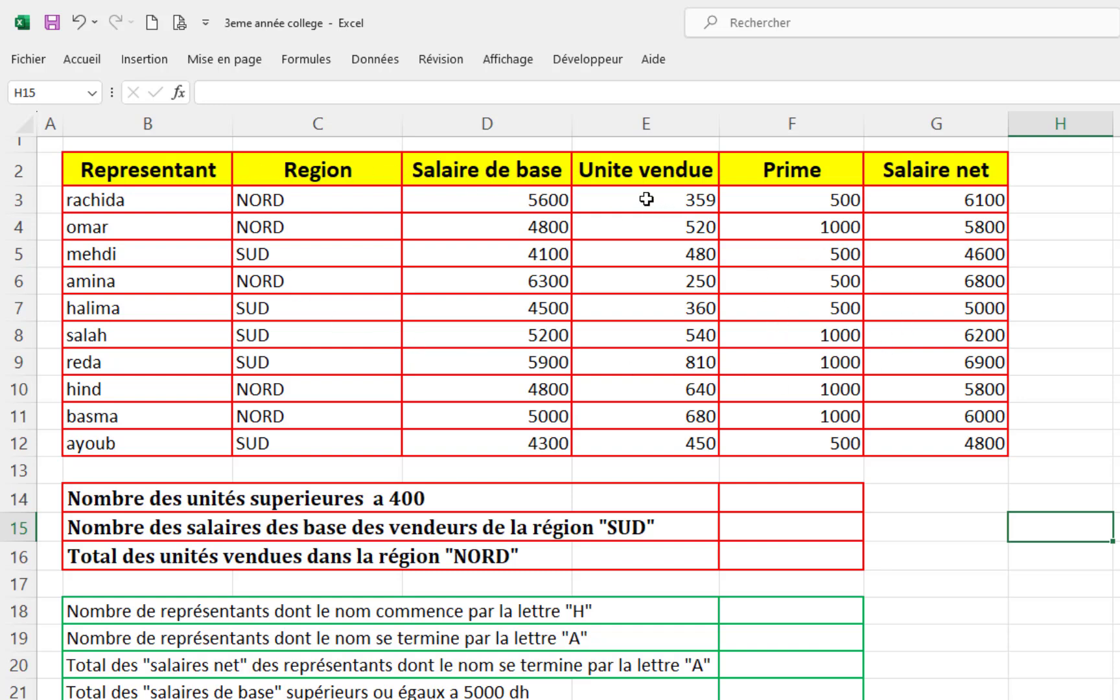
{"action": "left_click_drag", "start_coordinate": [646, 199], "coordinate": [658, 454]}
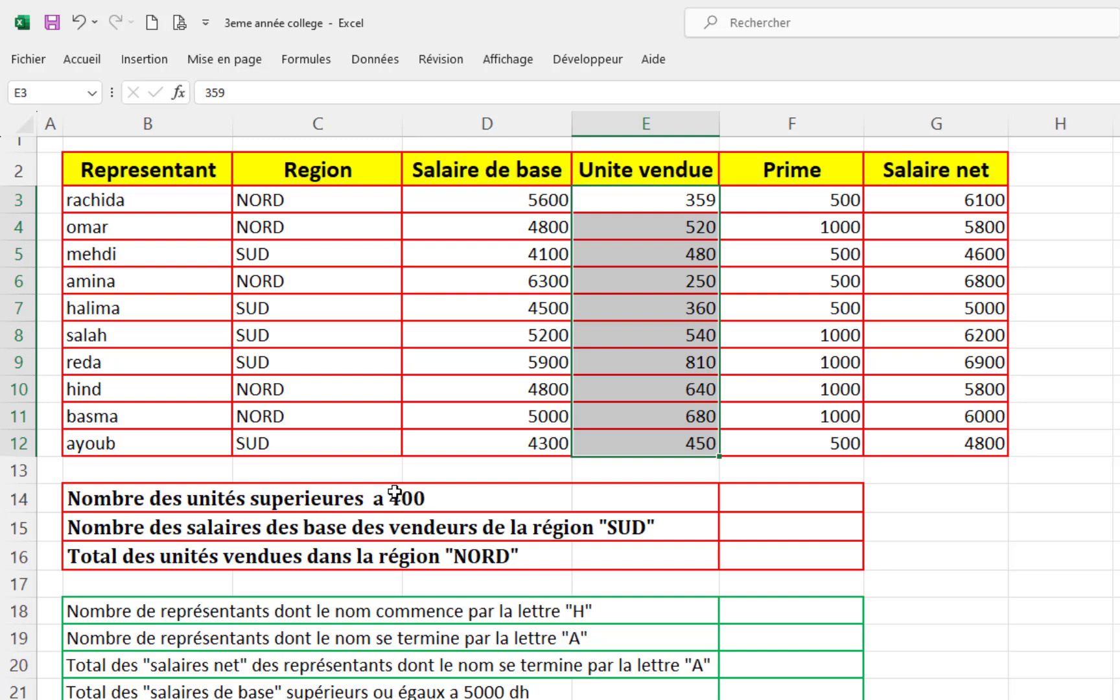
{"action": "left_click", "coordinate": [772, 499]}
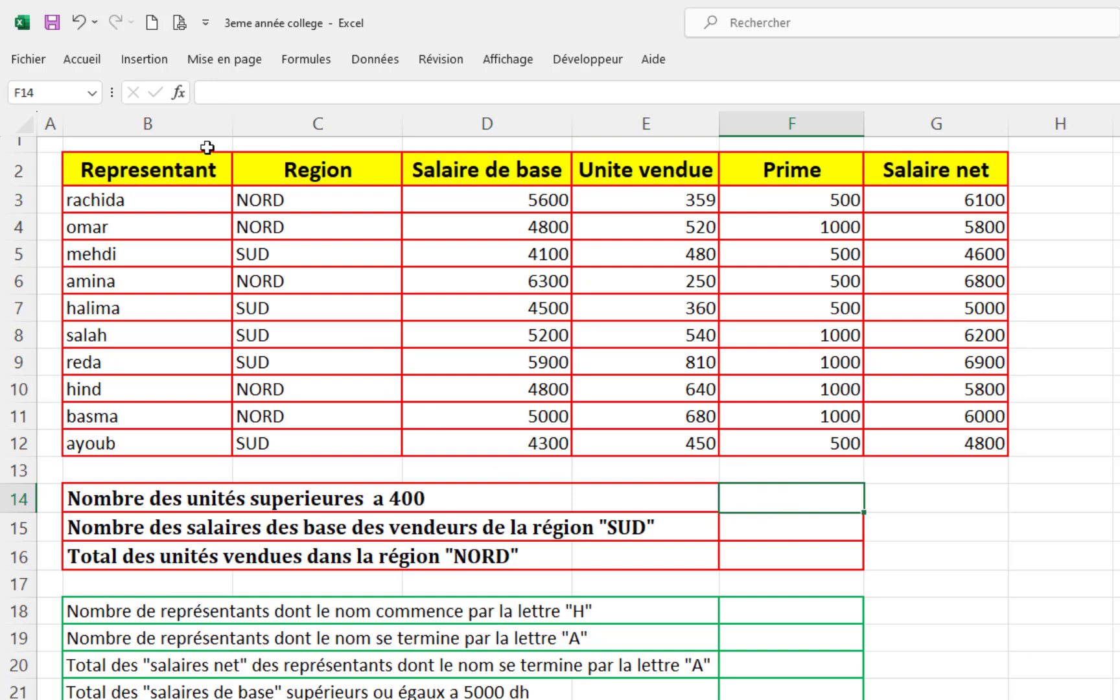
Insert =NB.SI(E3:E12;">400") in F14, counting 7 representatives above 400 units.
{"action": "left_click", "coordinate": [178, 93]}
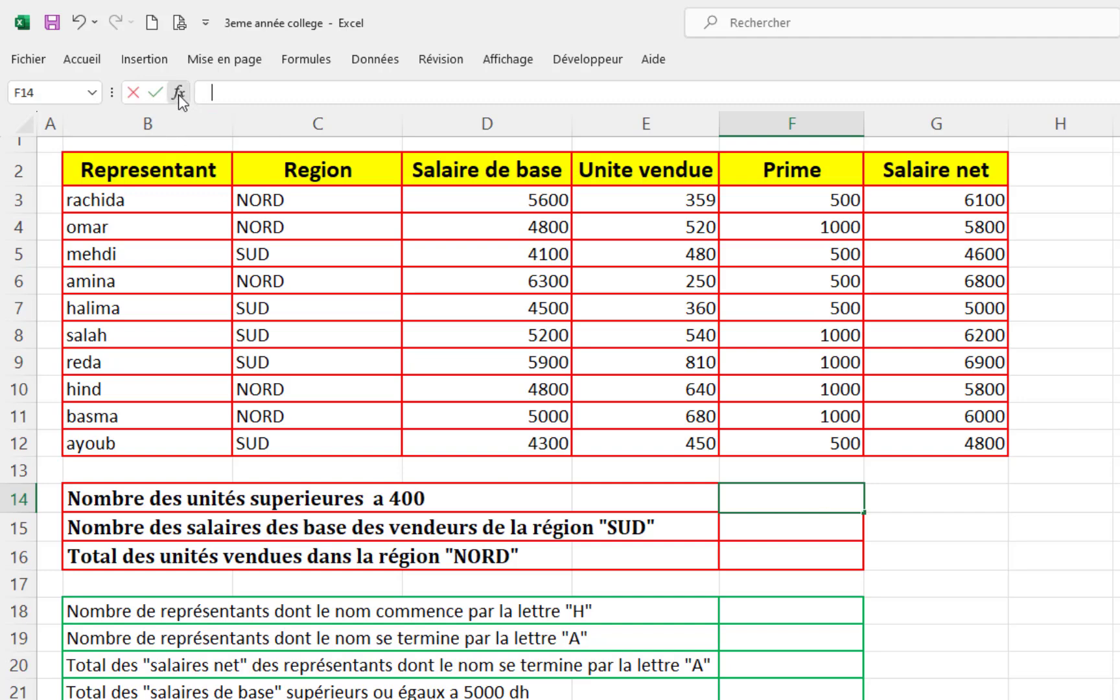
{"action": "double_click", "coordinate": [458, 486]}
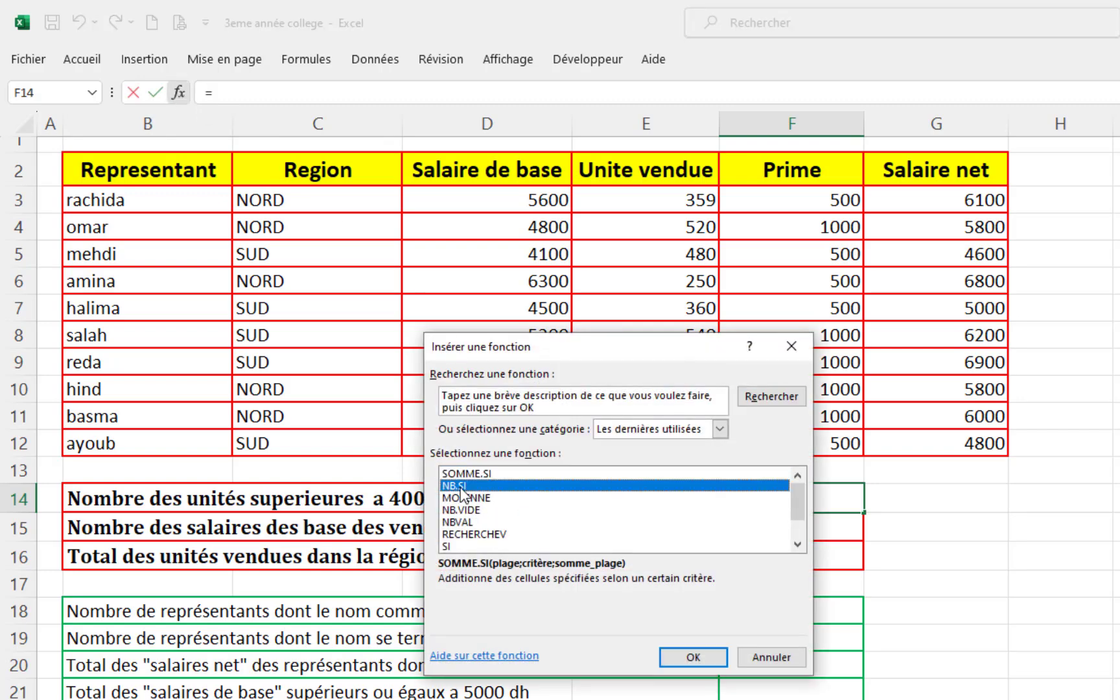
{"action": "left_click_drag", "start_coordinate": [599, 394], "coordinate": [533, 487]}
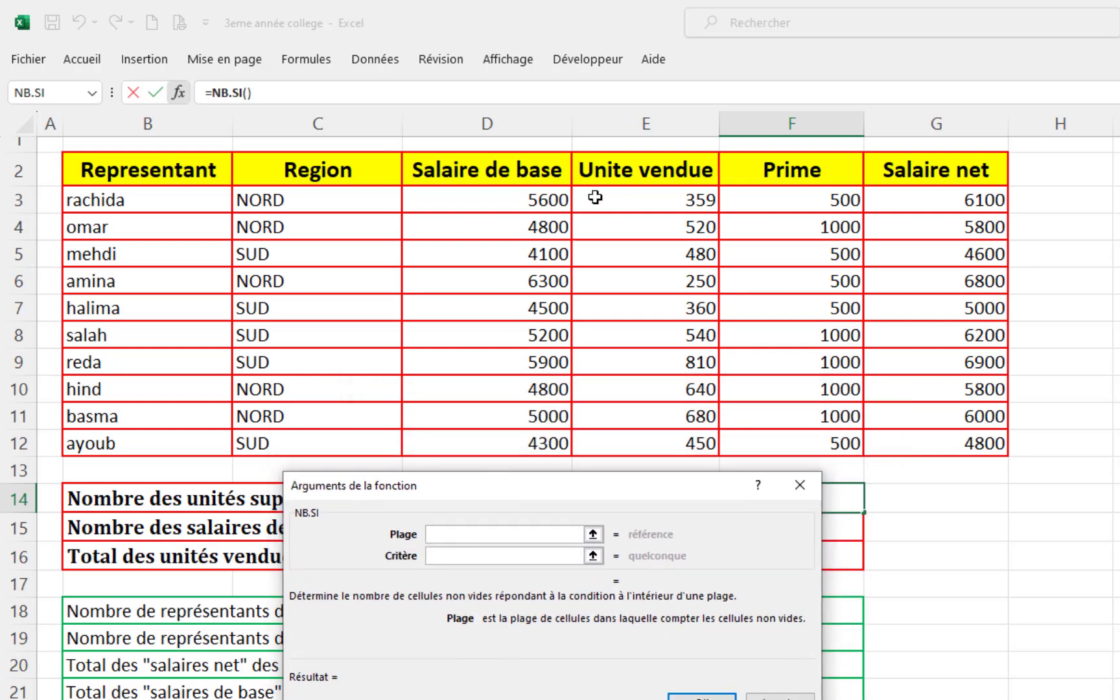
{"action": "left_click_drag", "start_coordinate": [596, 197], "coordinate": [624, 442]}
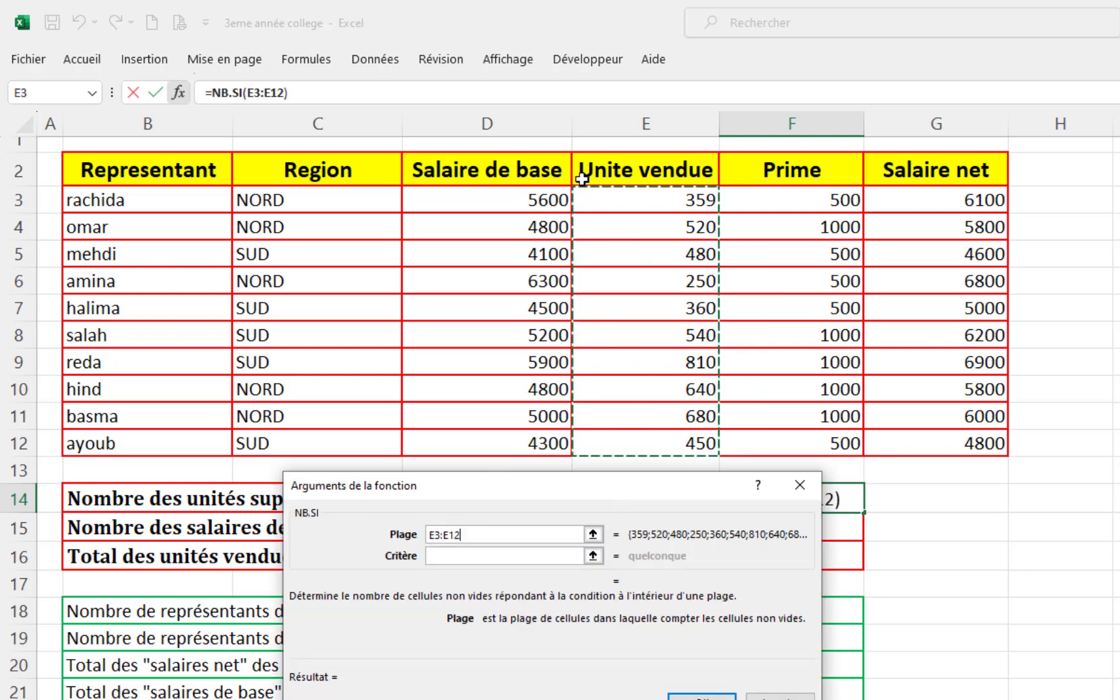
{"action": "left_click", "coordinate": [465, 557]}
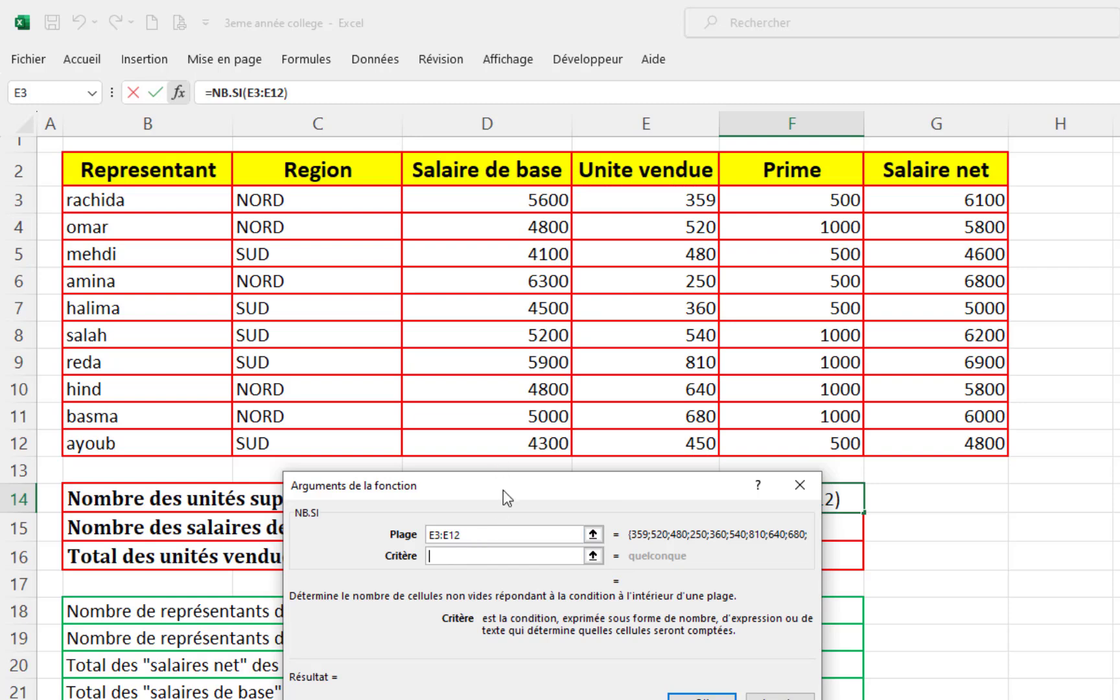
{"action": "left_click_drag", "start_coordinate": [504, 498], "coordinate": [514, 562]}
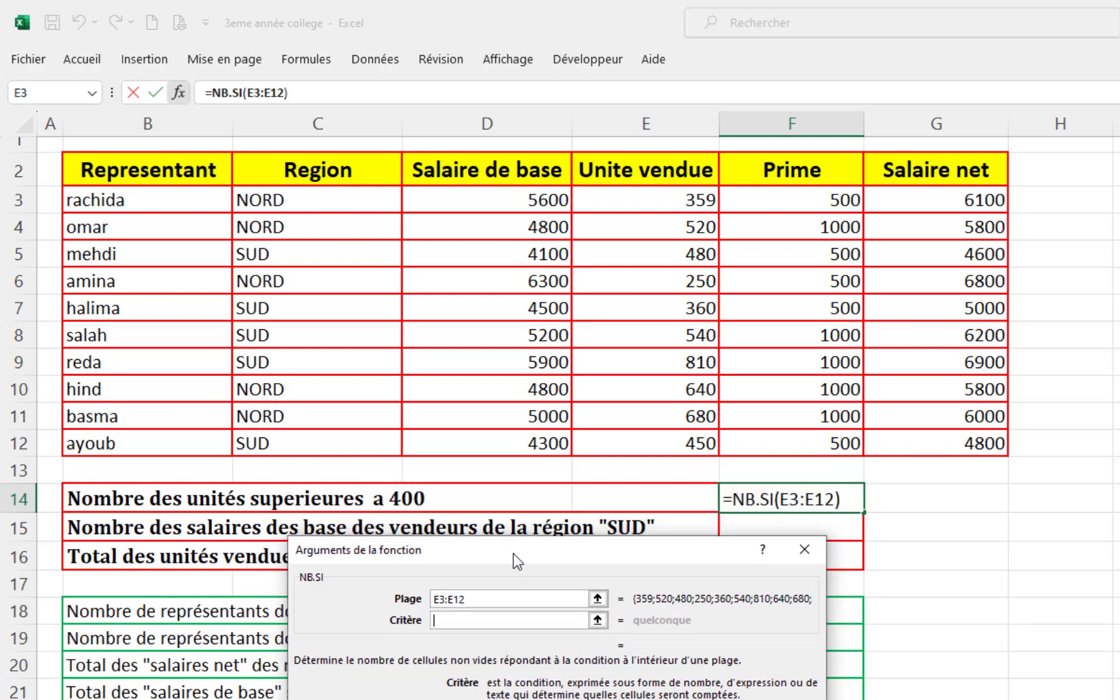
{"action": "type", "text": "<"}
{"action": "key", "text": "BackSpace"}
{"action": "type", "text": ">"}
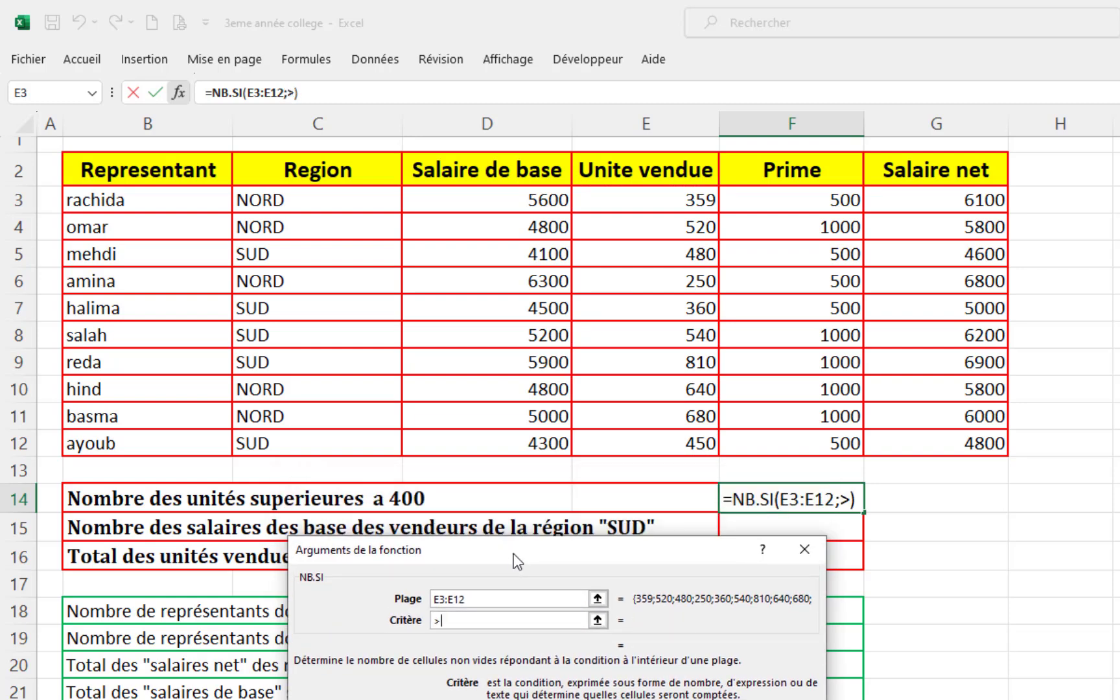
{"action": "type", "text": "400"}
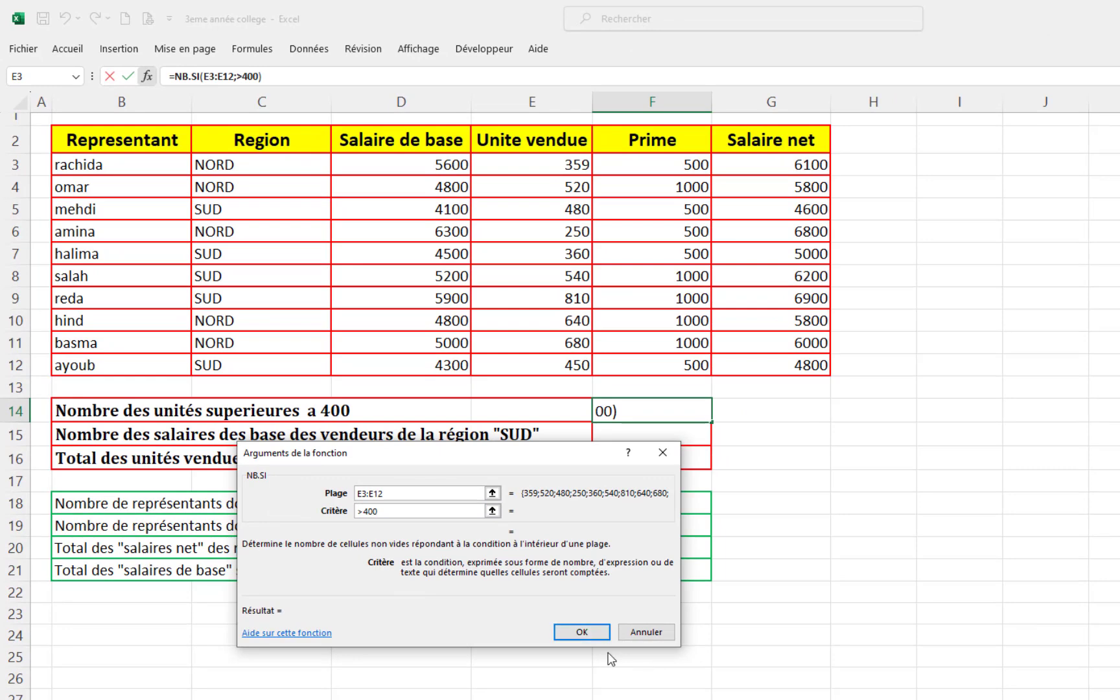
{"action": "left_click", "coordinate": [581, 632]}
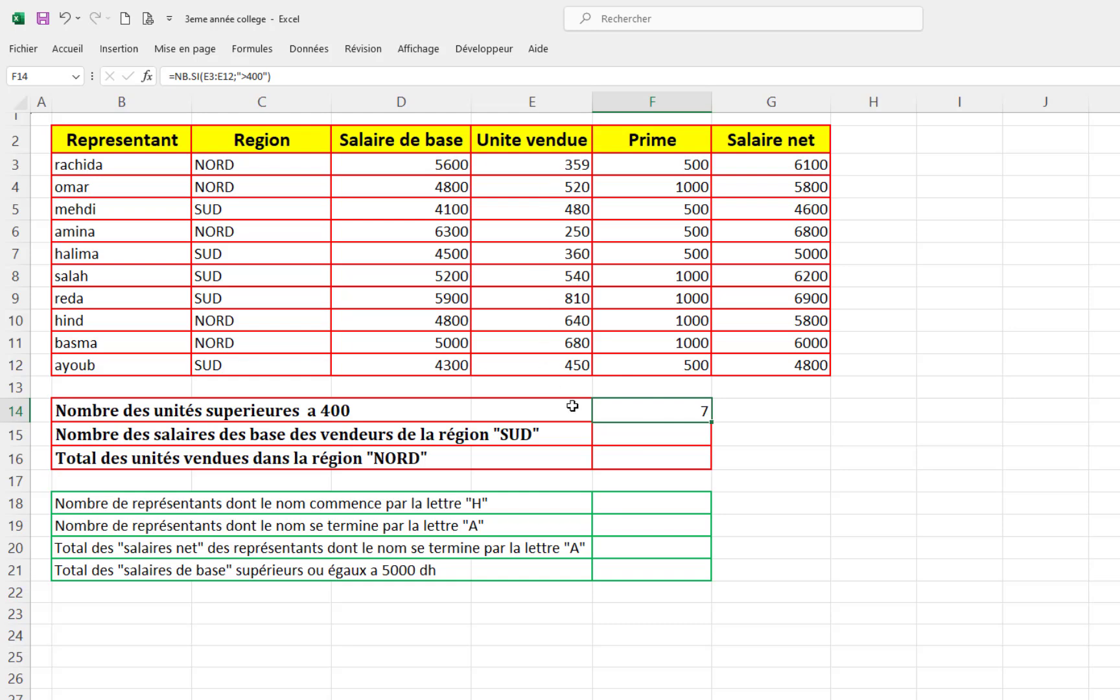
{"action": "left_click", "coordinate": [625, 432]}
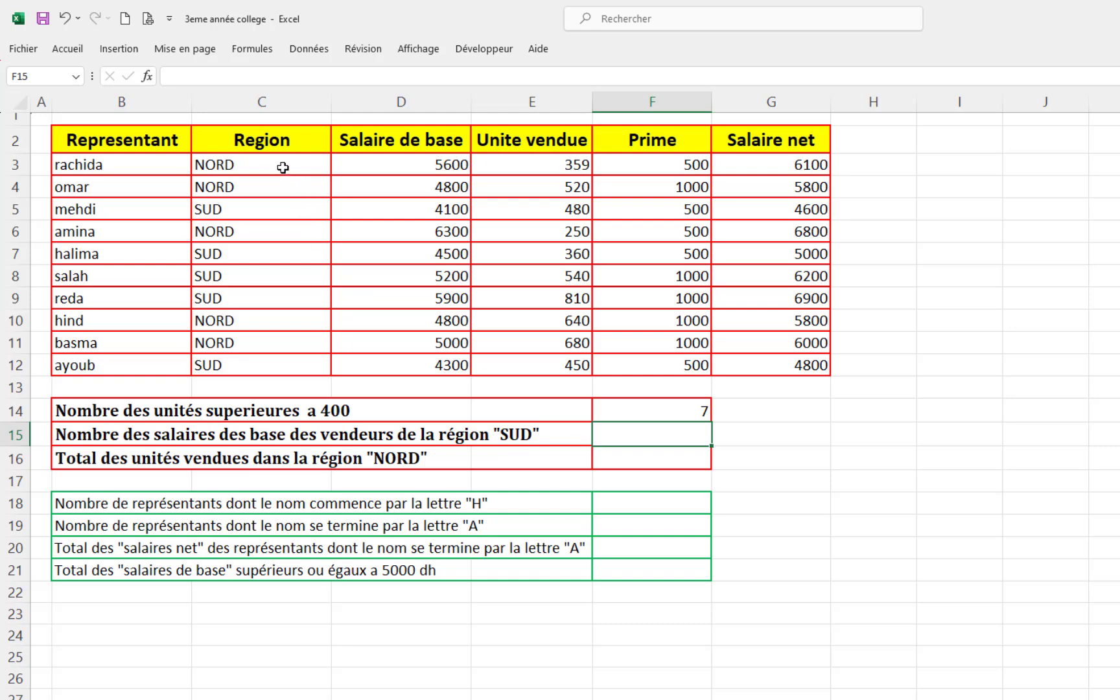
{"action": "left_click_drag", "start_coordinate": [282, 168], "coordinate": [248, 363]}
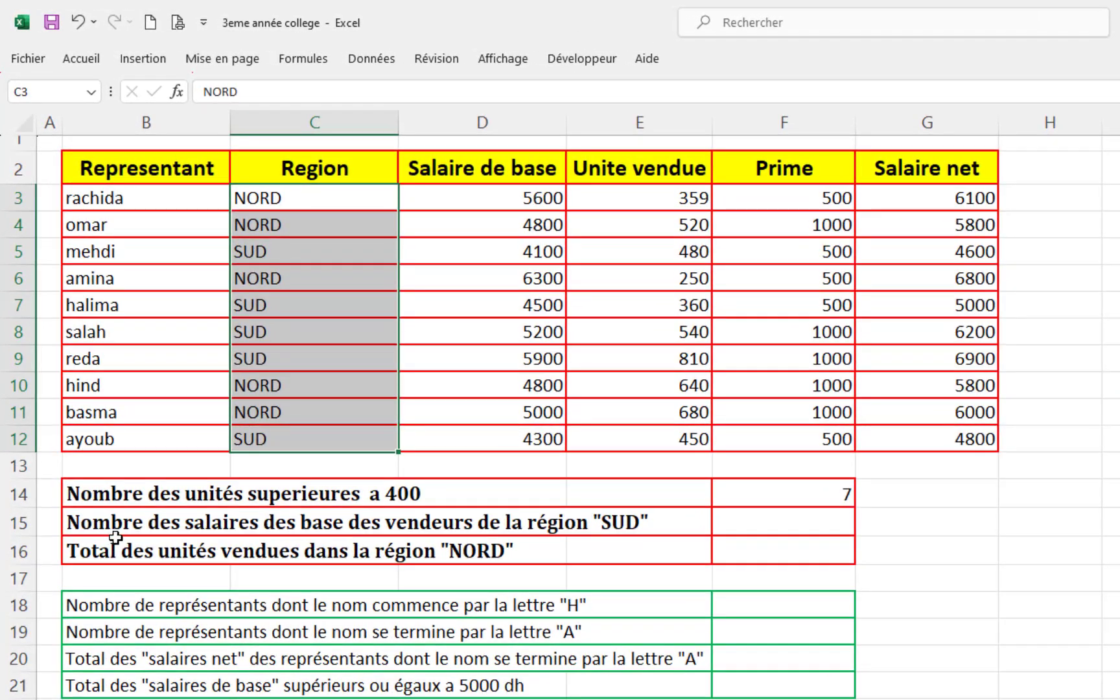
Enter =NB.SI(C3:C12;"SUD") in F15 to count the 5 SUD-region representatives.
{"action": "left_click", "coordinate": [795, 526]}
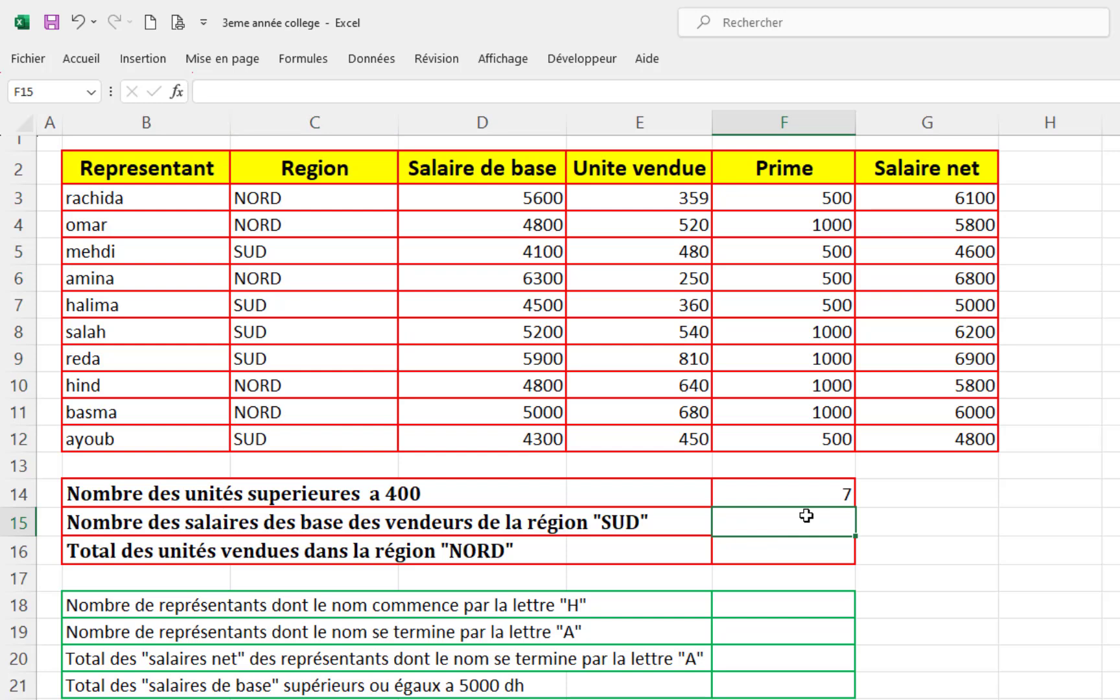
{"action": "type", "text": "=nb"}
{"action": "double_click", "coordinate": [768, 665]}
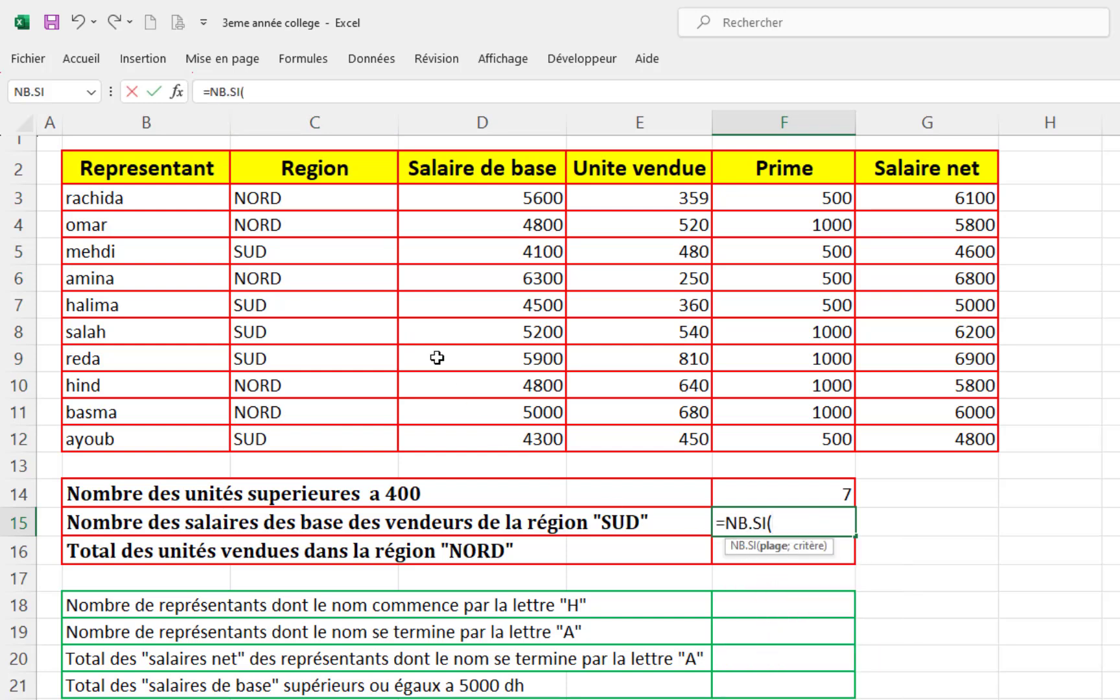
{"action": "left_click_drag", "start_coordinate": [300, 199], "coordinate": [290, 437]}
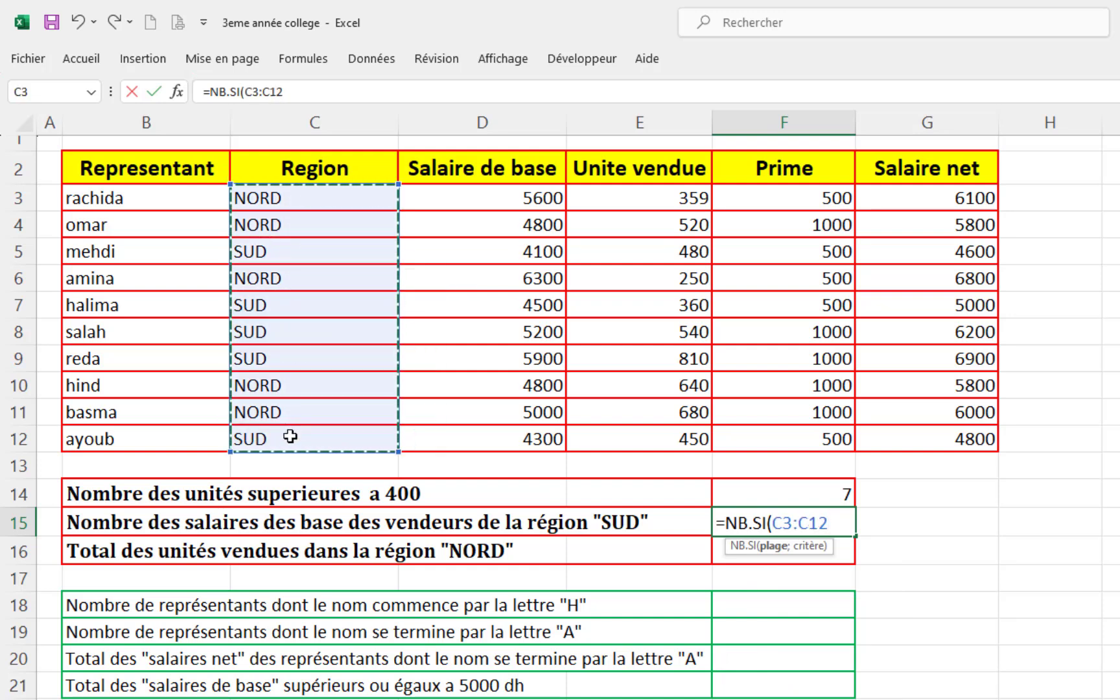
{"action": "type", "text": ";"}
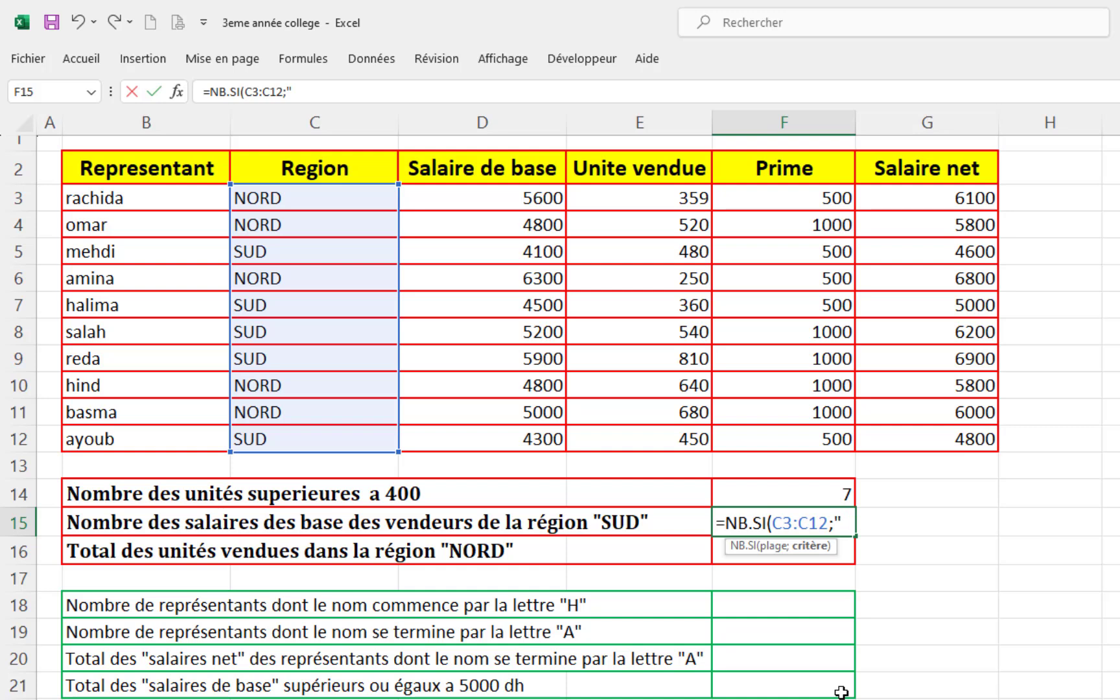
{"action": "type", "text": "SU"}
{"action": "type", "text": "D\""}
{"action": "type", "text": ")"}
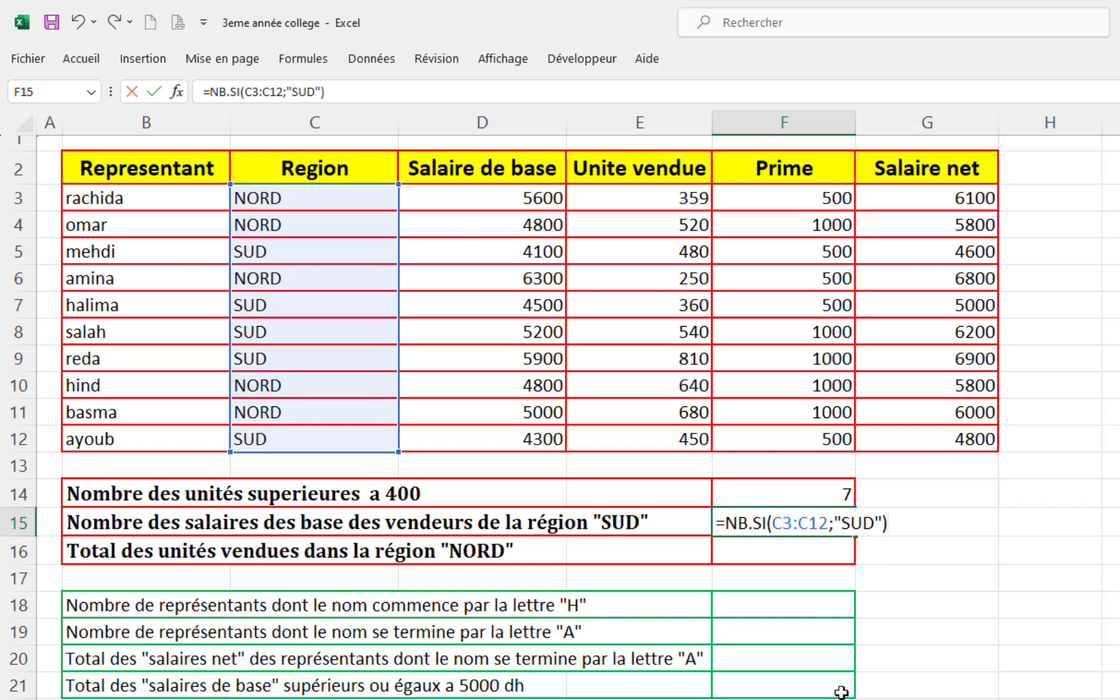
{"action": "key", "text": "Return"}
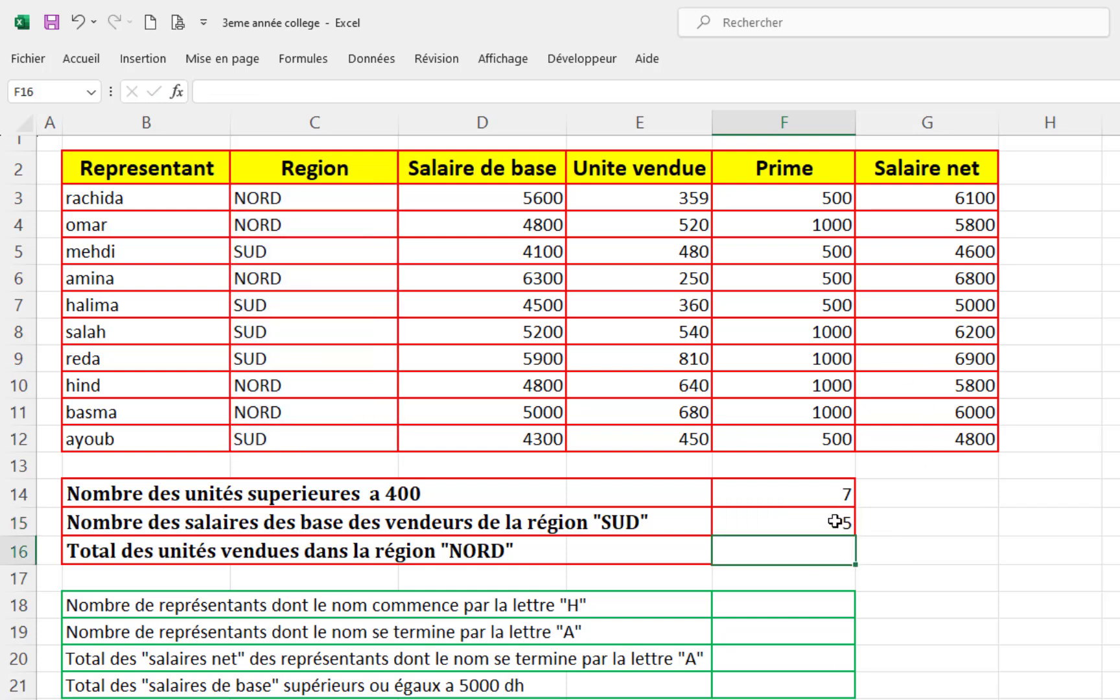
{"action": "left_click", "coordinate": [810, 522]}
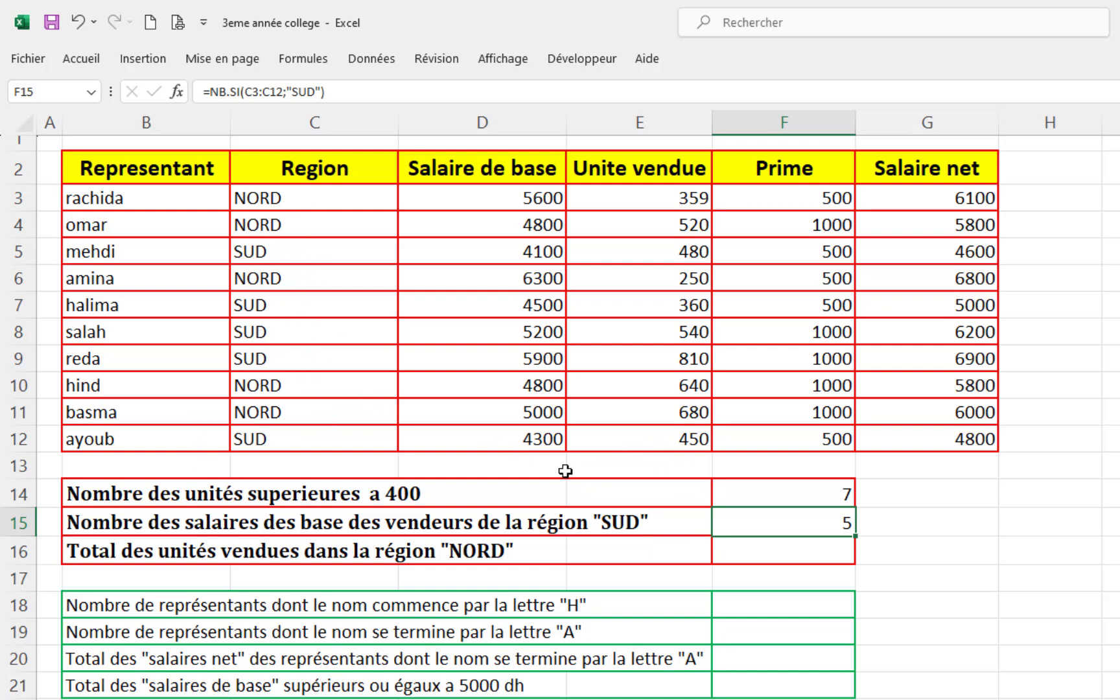
{"action": "left_click", "coordinate": [737, 557]}
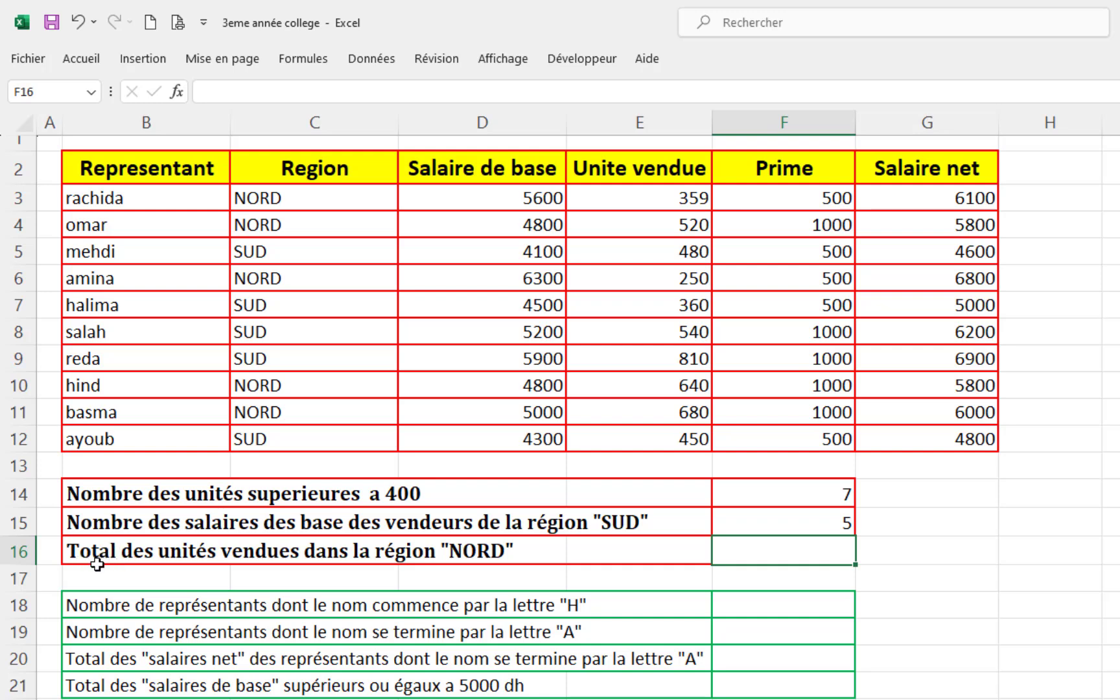
{"action": "double_click", "coordinate": [295, 554]}
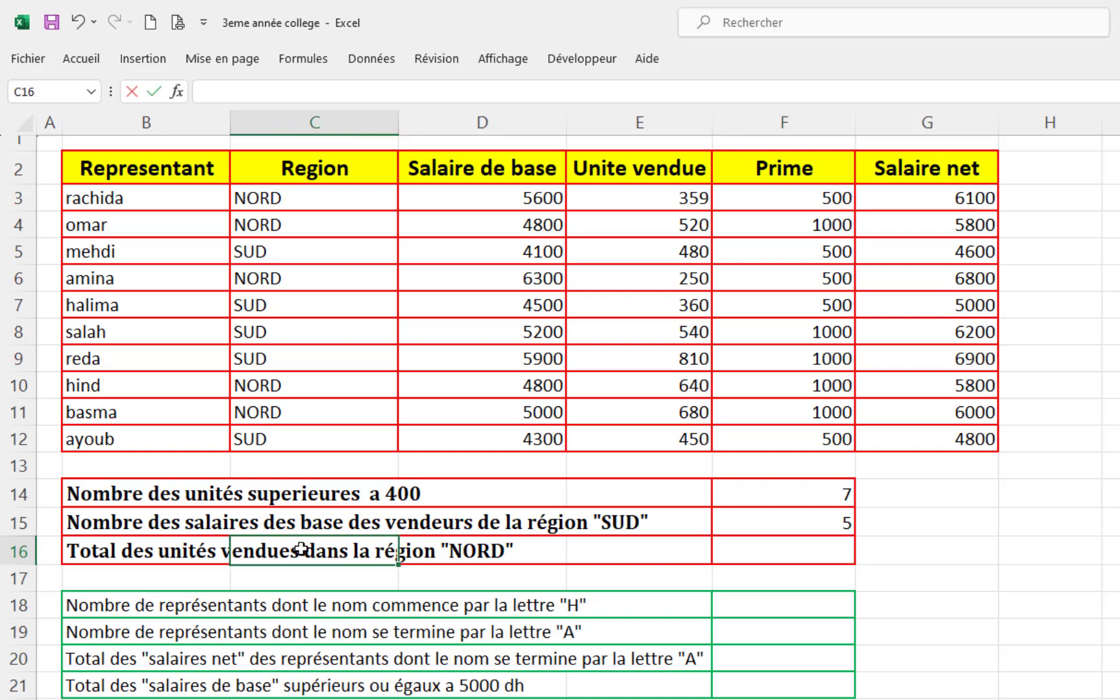
{"action": "left_click", "coordinate": [277, 635]}
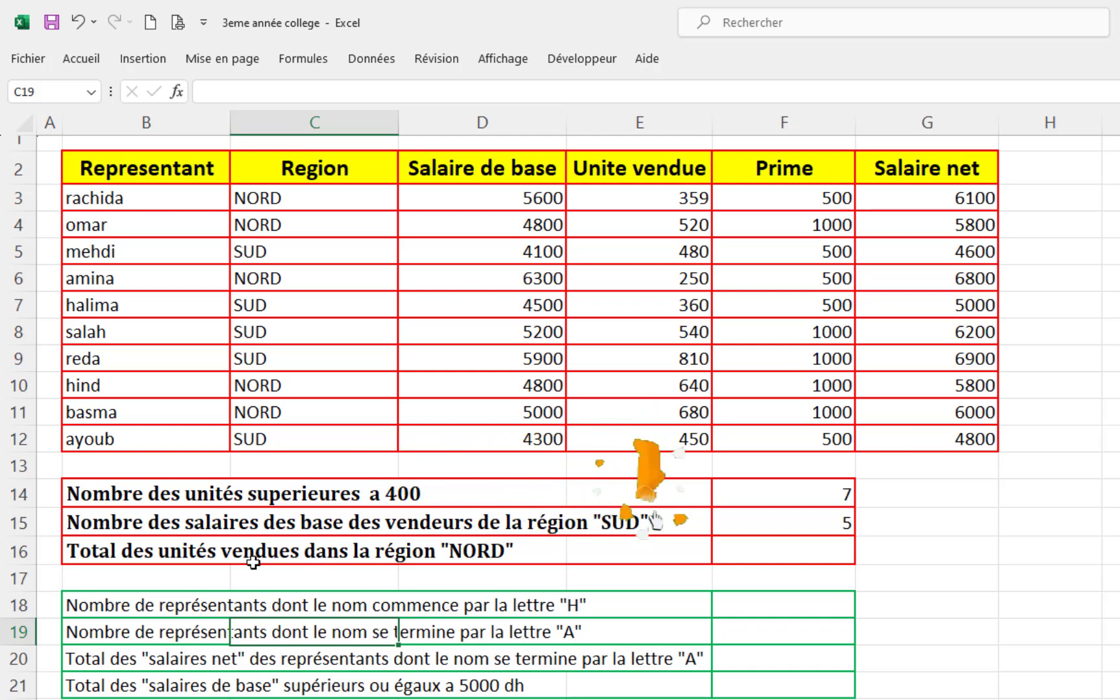
{"action": "left_click_drag", "start_coordinate": [663, 234], "coordinate": [660, 438]}
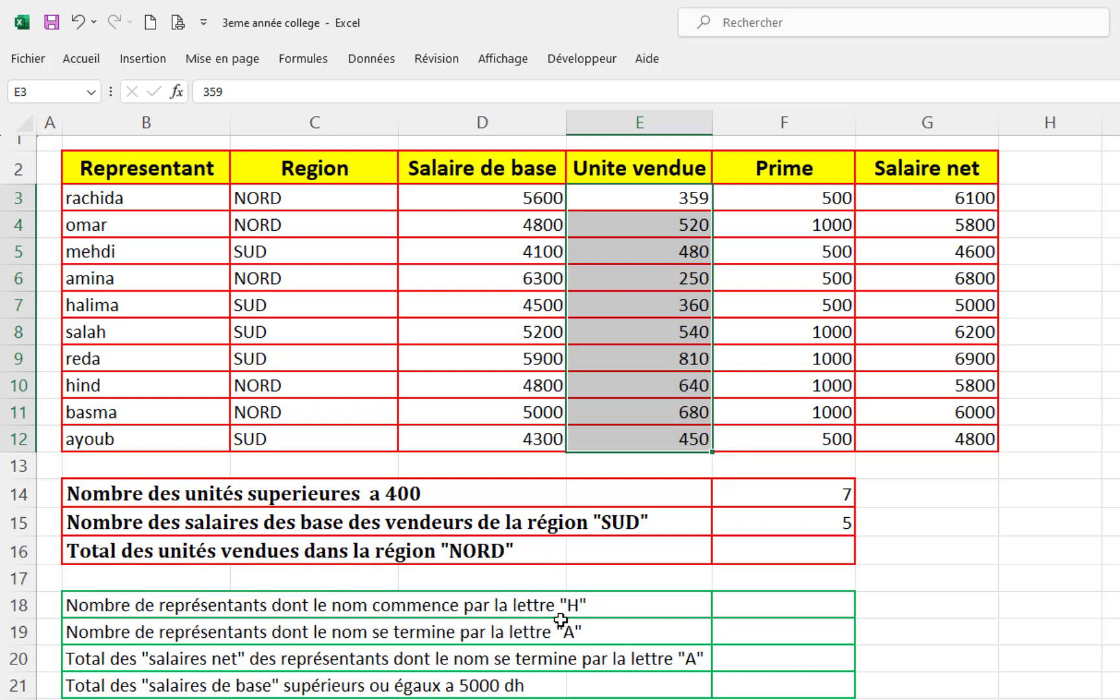
Start a SOMME.SI formula in F16 for the NORD units total.
{"action": "left_click", "coordinate": [781, 556]}
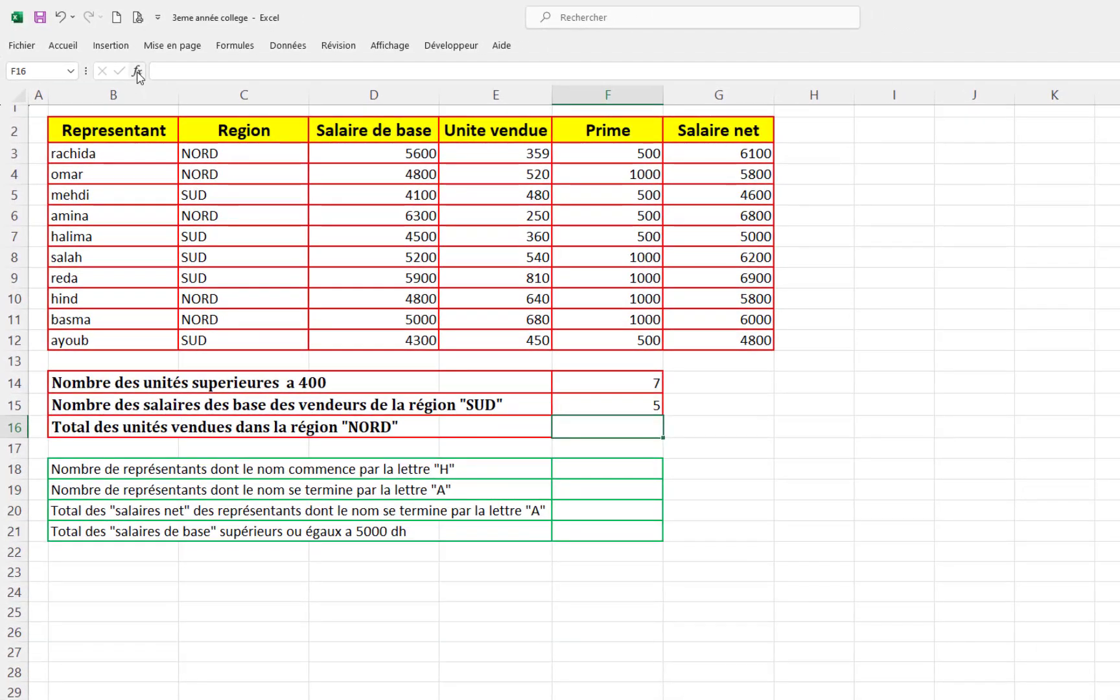
{"action": "left_click", "coordinate": [137, 71]}
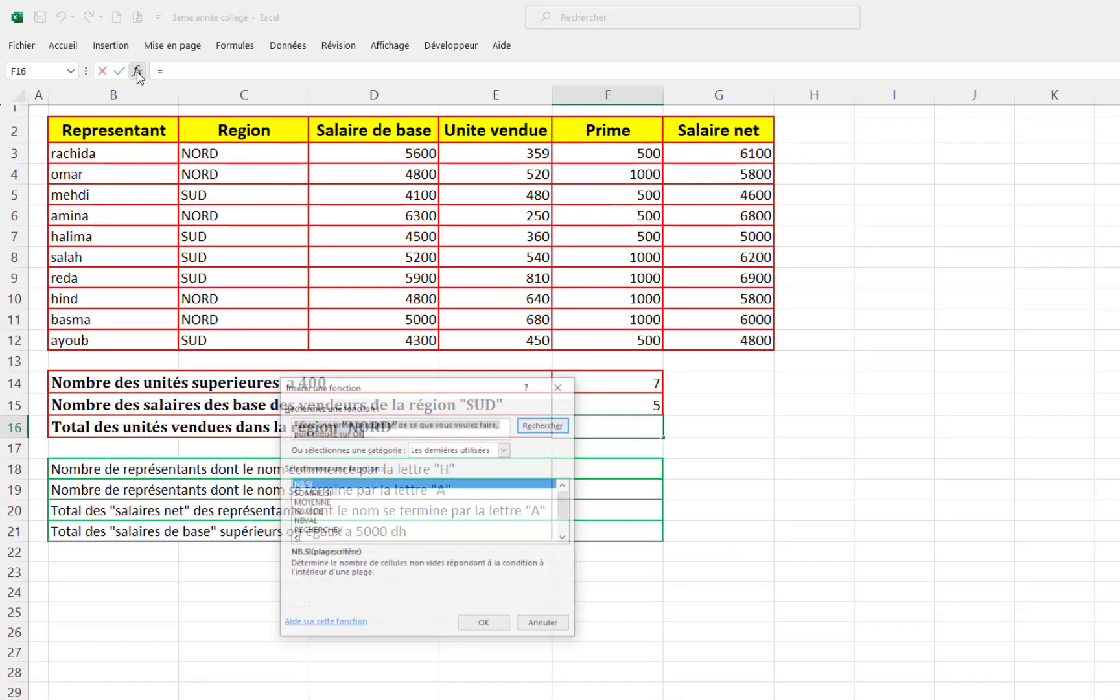
{"action": "double_click", "coordinate": [311, 494]}
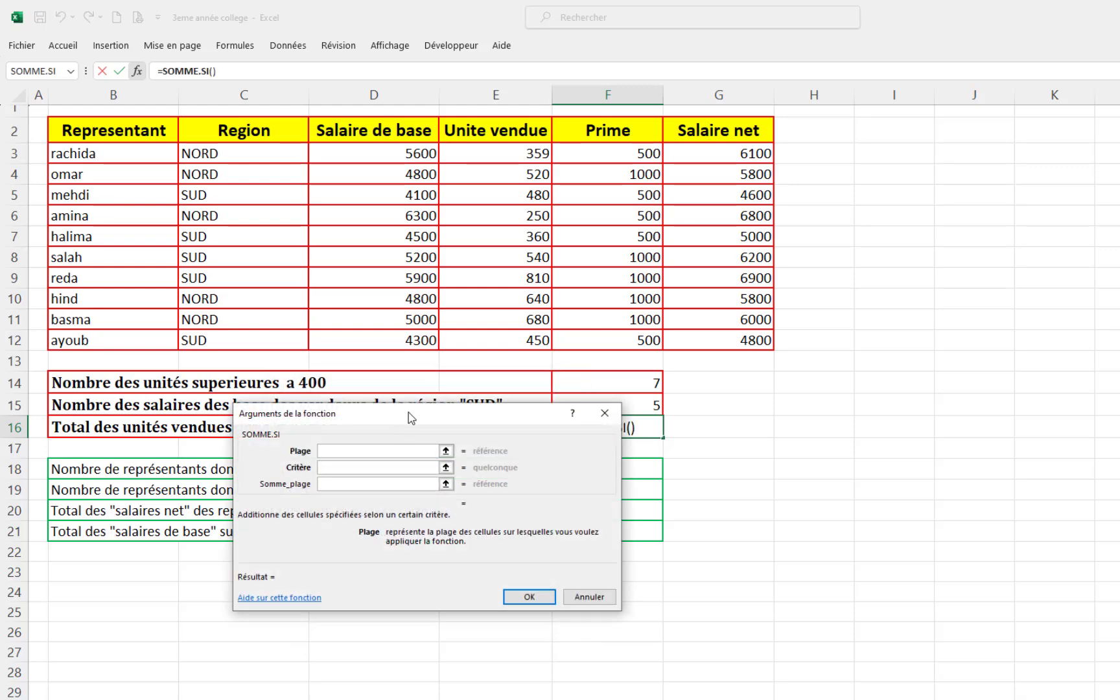
{"action": "left_click_drag", "start_coordinate": [409, 417], "coordinate": [395, 453]}
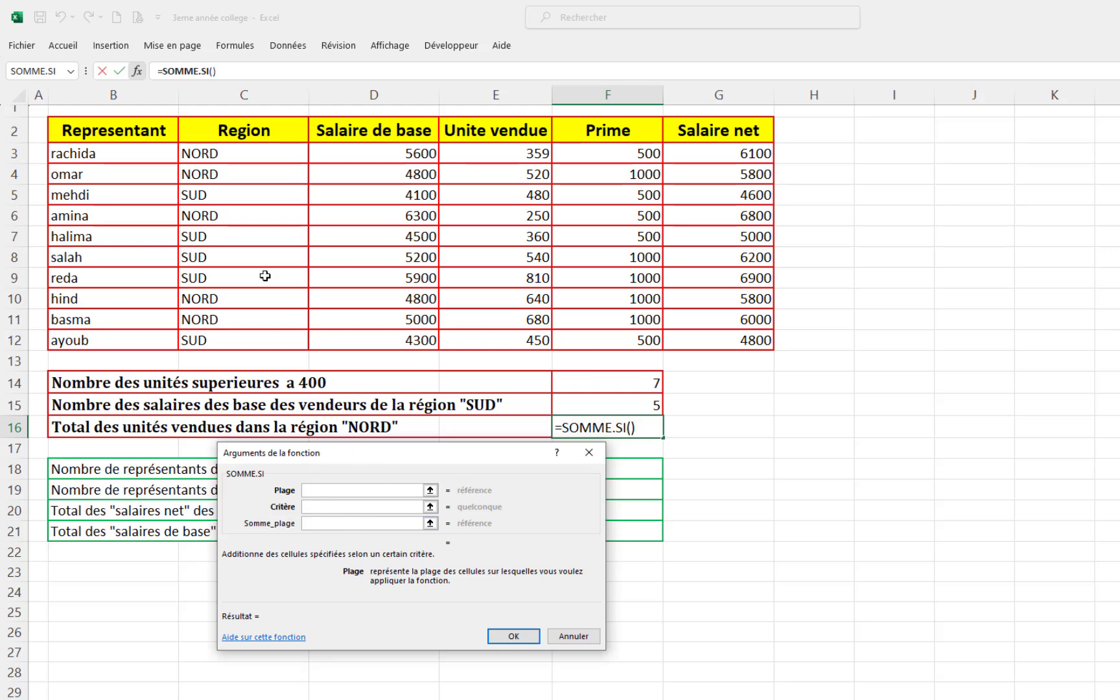
Give SOMME.SI range C3:C12, criterion Nord and sum range E3:E12, yielding 2449.
{"action": "left_click_drag", "start_coordinate": [235, 153], "coordinate": [227, 333]}
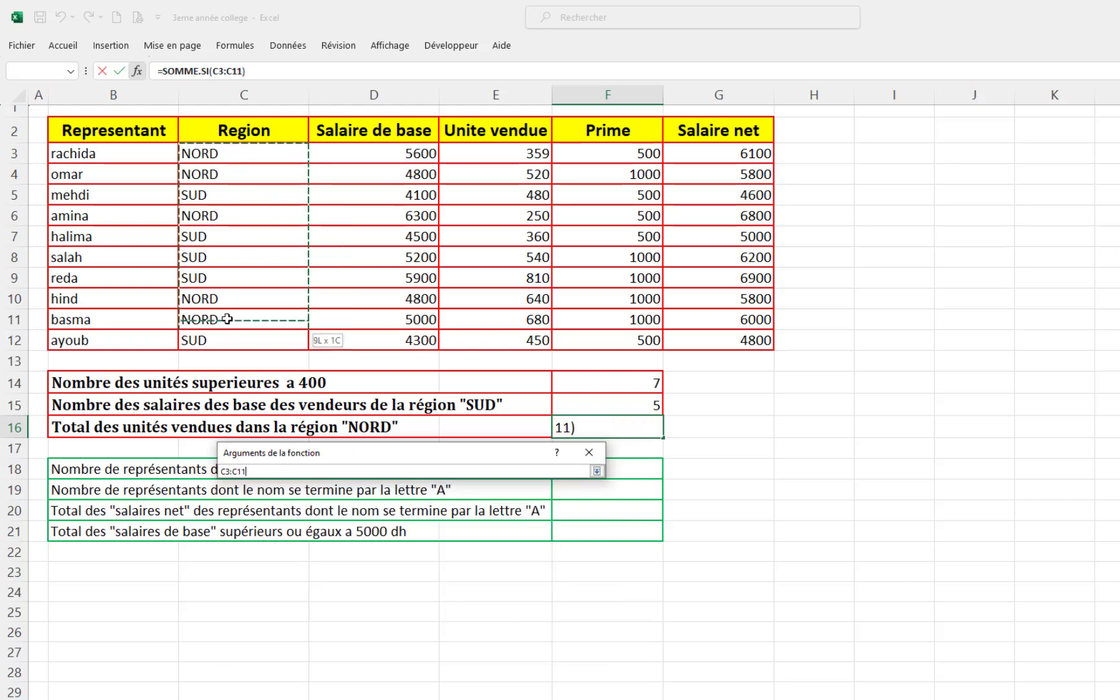
{"action": "left_click_drag", "start_coordinate": [377, 453], "coordinate": [382, 470]}
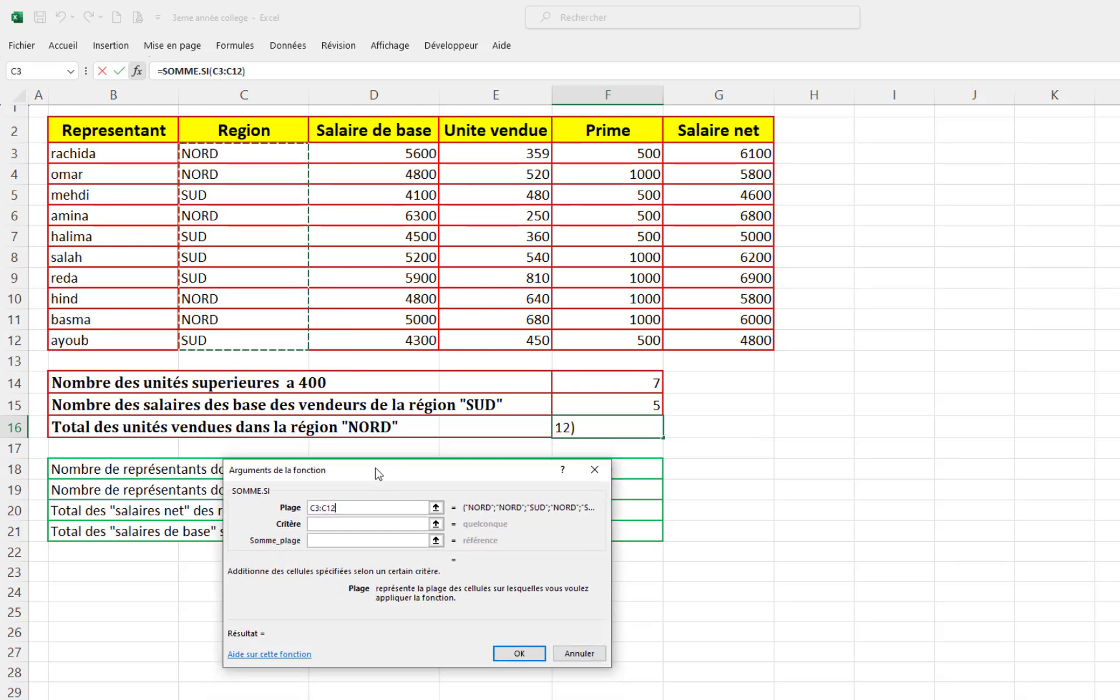
{"action": "left_click", "coordinate": [333, 524]}
{"action": "left_click", "coordinate": [333, 508]}
{"action": "left_click", "coordinate": [318, 524]}
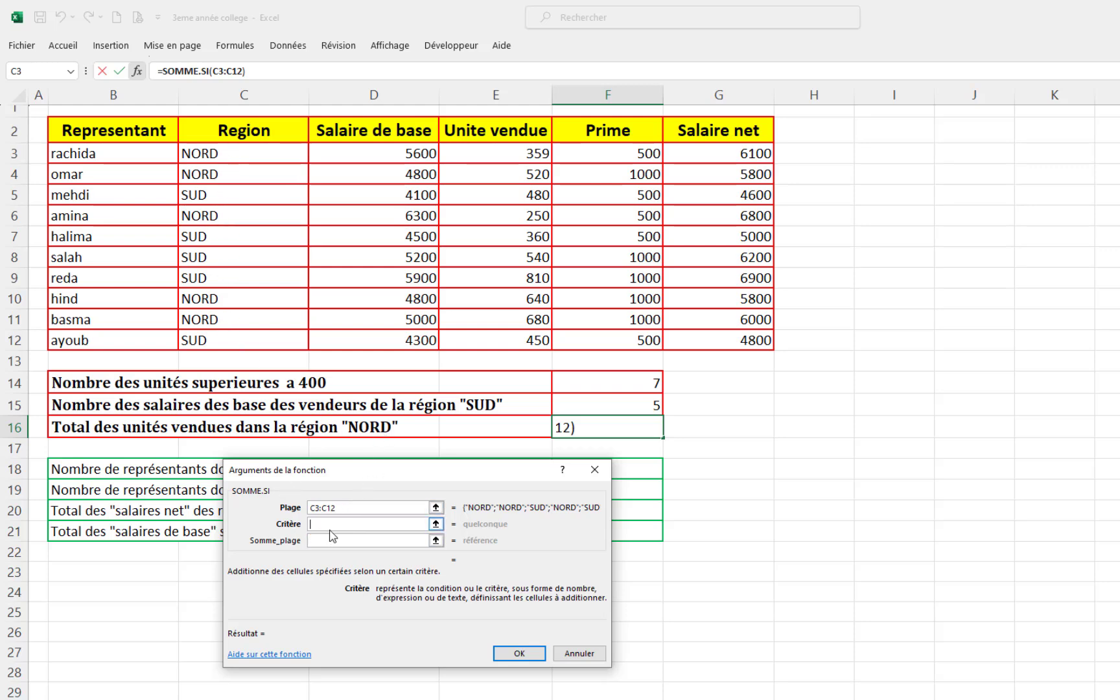
{"action": "type", "text": "No"}
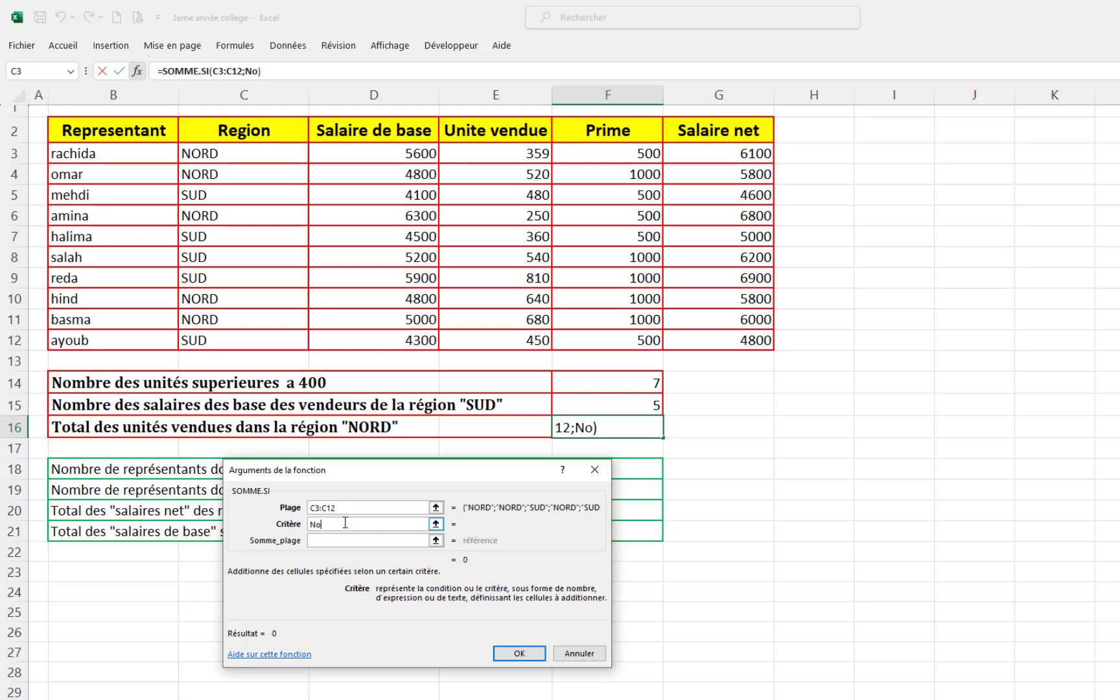
{"action": "type", "text": "rd"}
{"action": "left_click", "coordinate": [334, 540]}
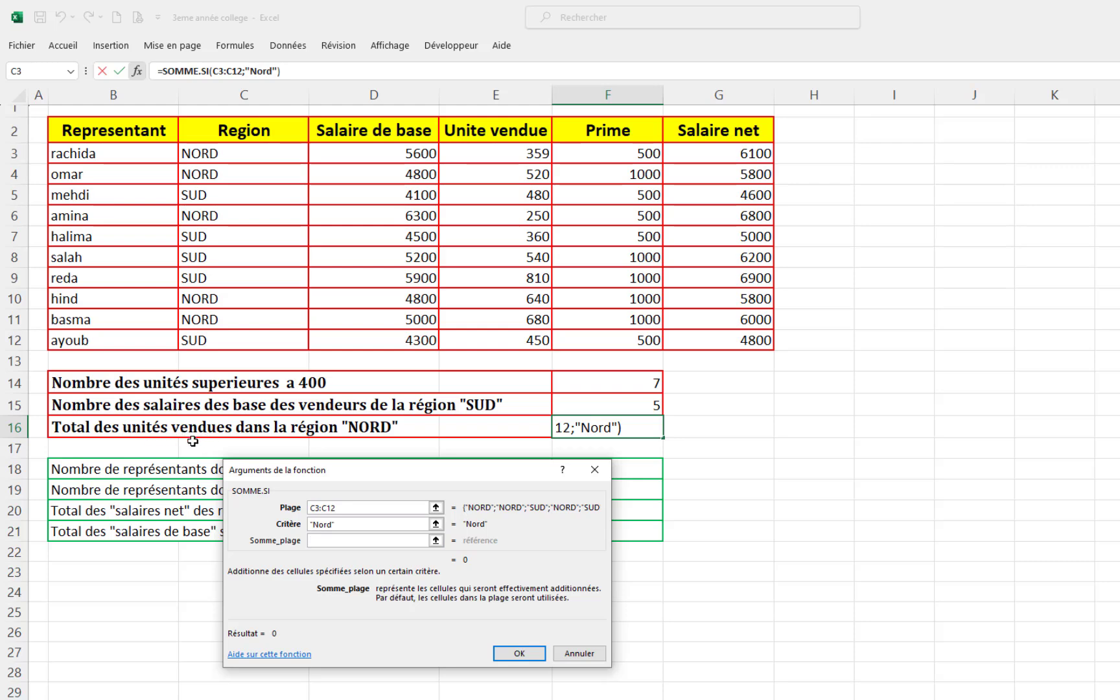
{"action": "left_click_drag", "start_coordinate": [516, 153], "coordinate": [508, 335]}
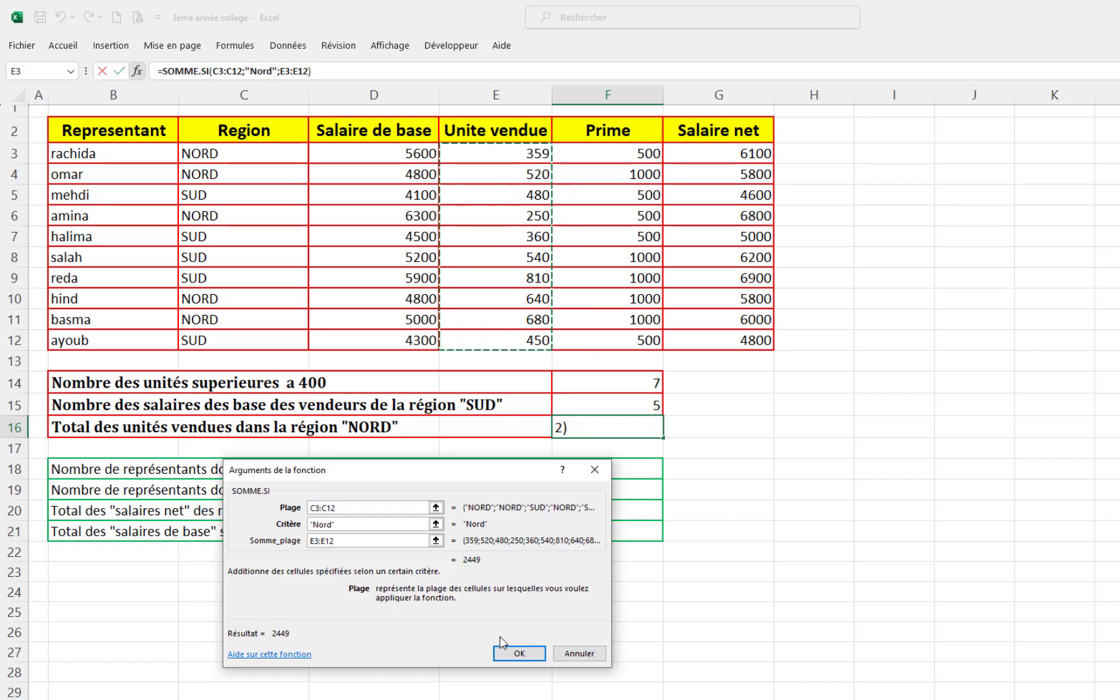
{"action": "left_click", "coordinate": [509, 654]}
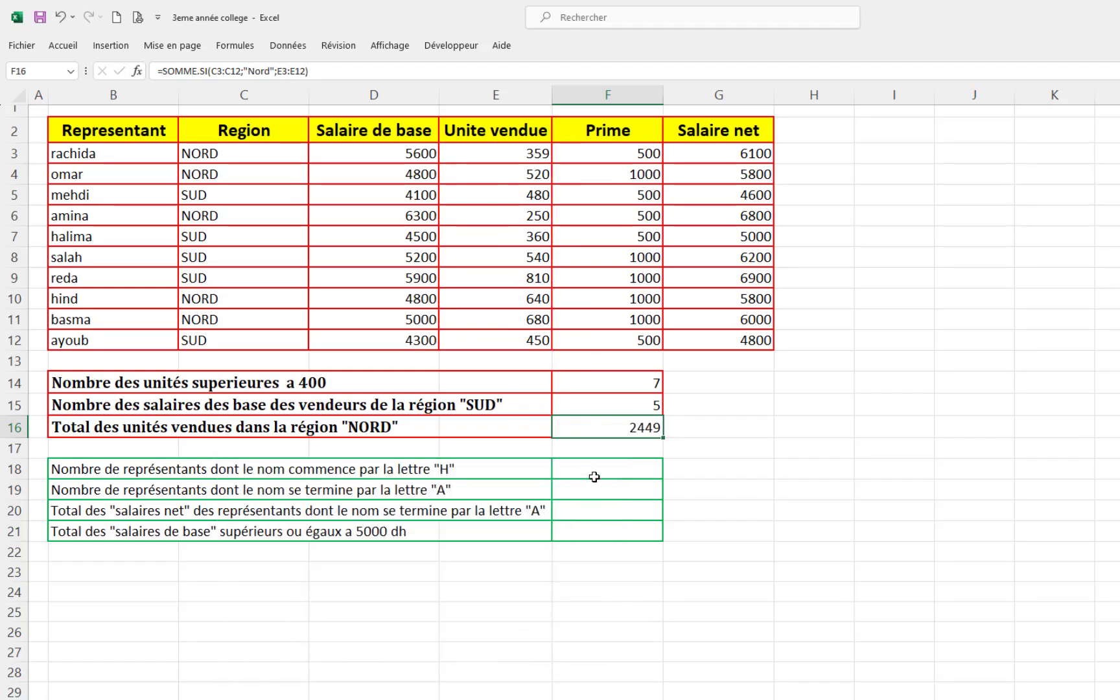
{"action": "left_click", "coordinate": [736, 445]}
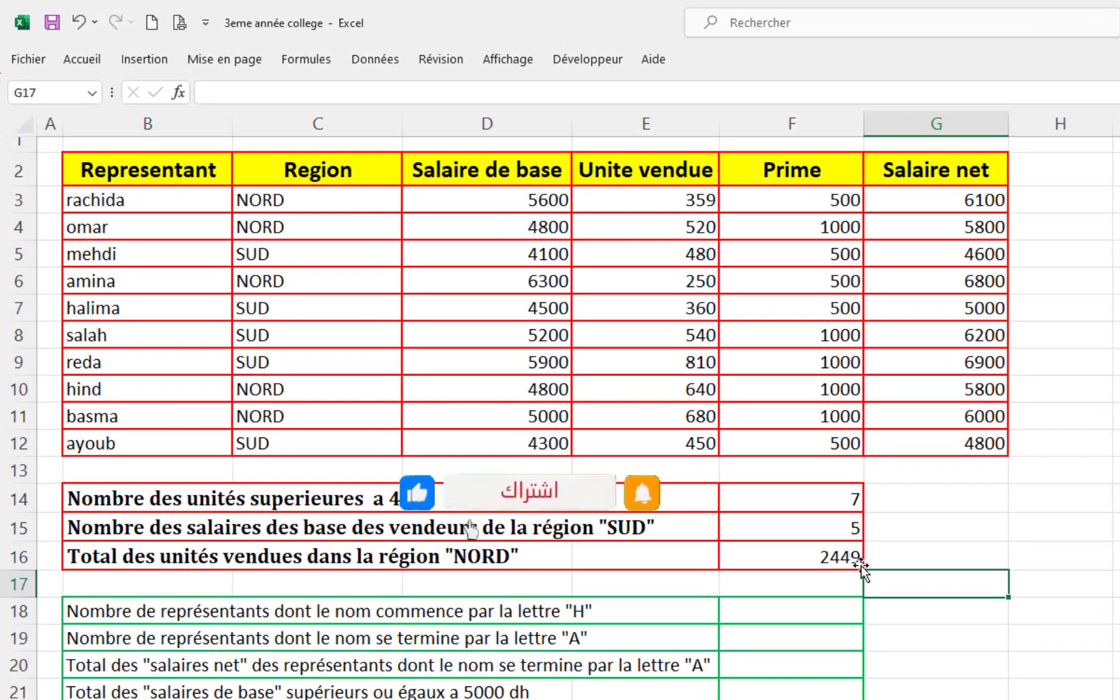
{"action": "left_click", "coordinate": [633, 427]}
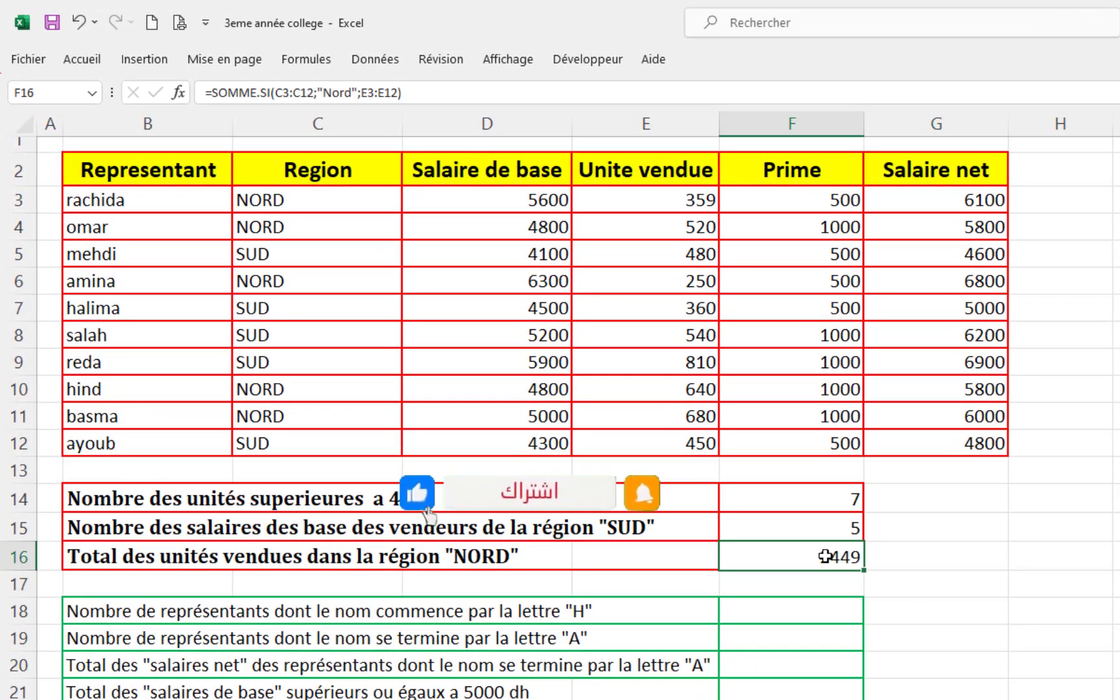